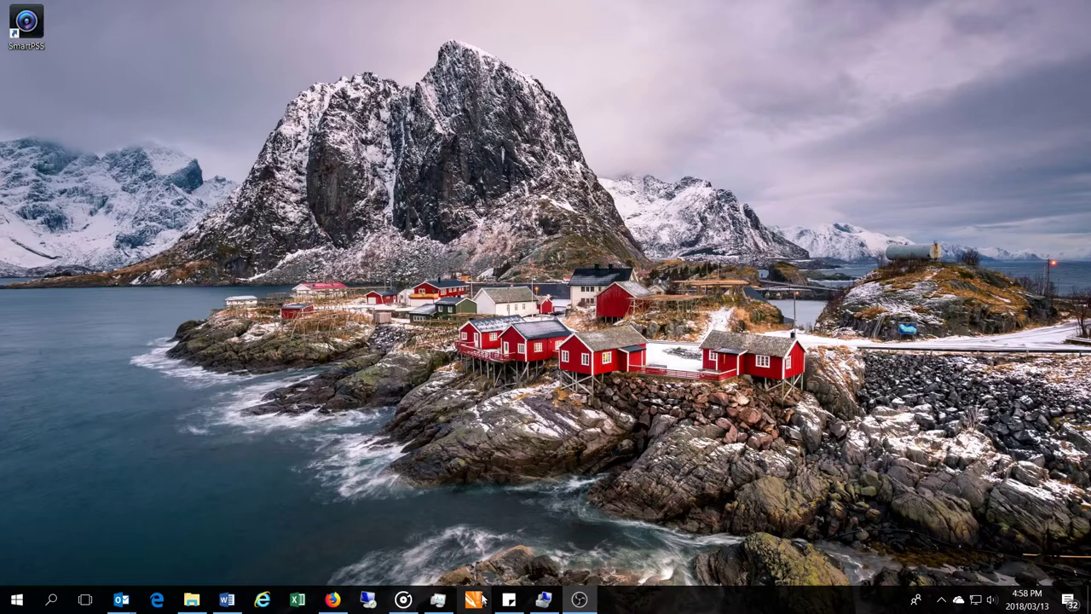
Launch CorelDRAW and open barbell curls.cdr from Open Recent on the Welcome Screen
left_click(483, 599)
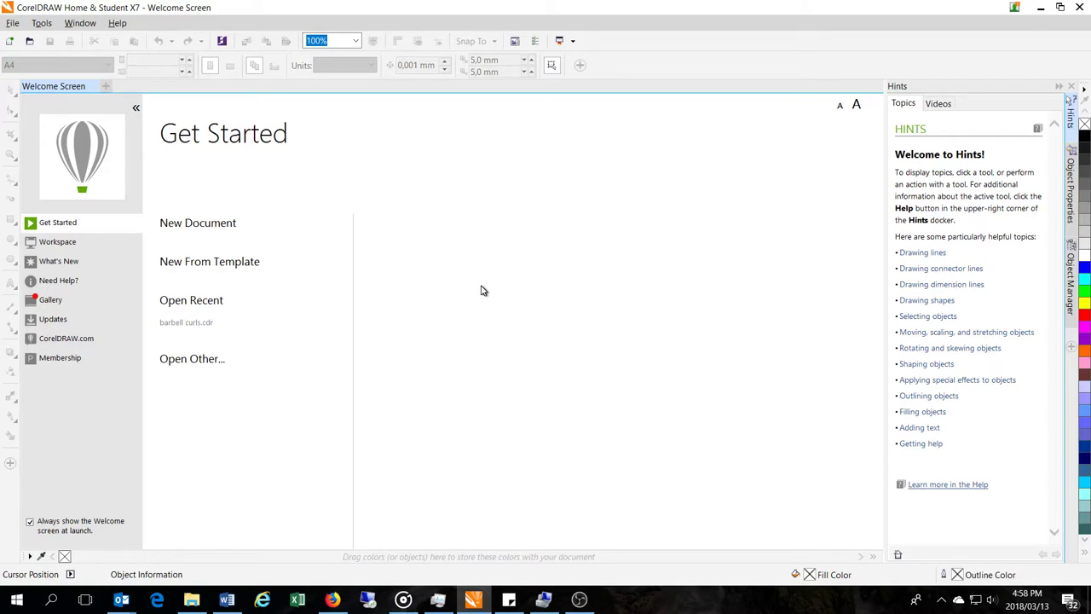
mouse_move(205, 329)
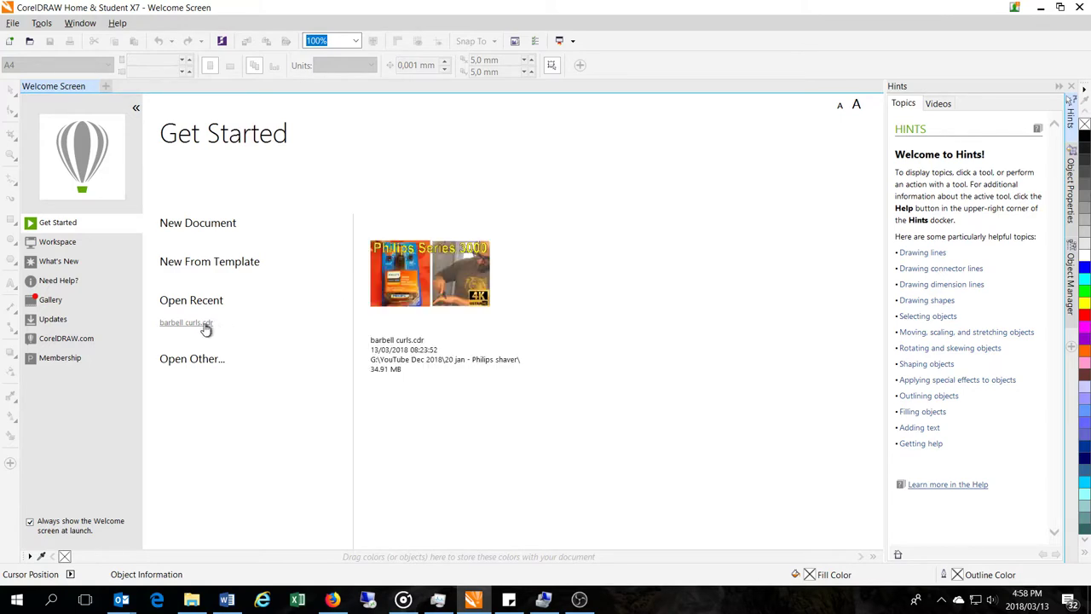
left_click(205, 327)
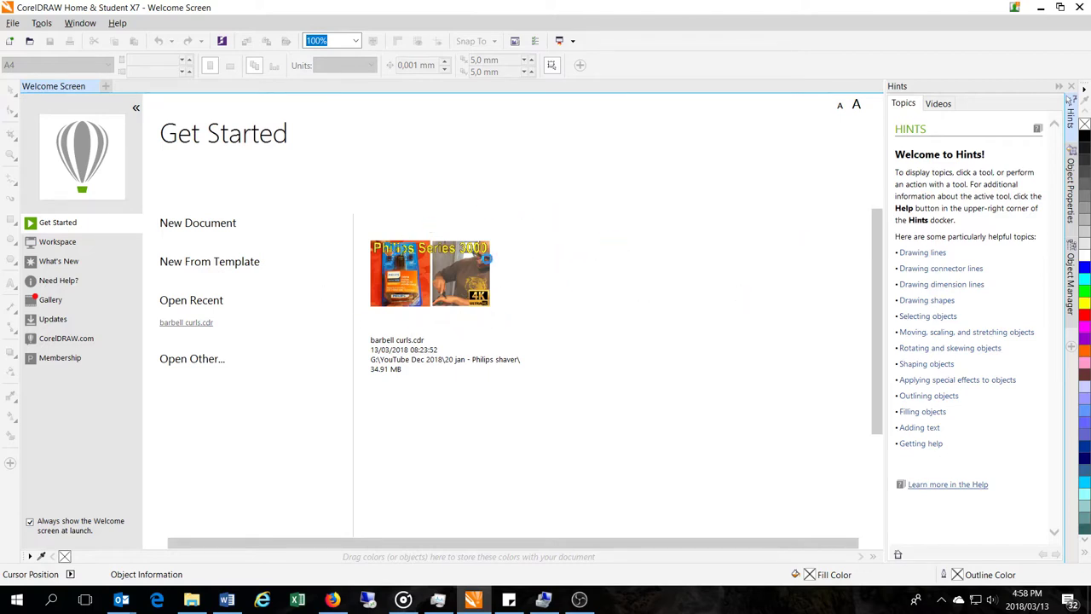
End the frozen CorelDRAW X7 (32 bit) task in Task Manager, then close Task Manager
key("ctrl+shift+Escape")
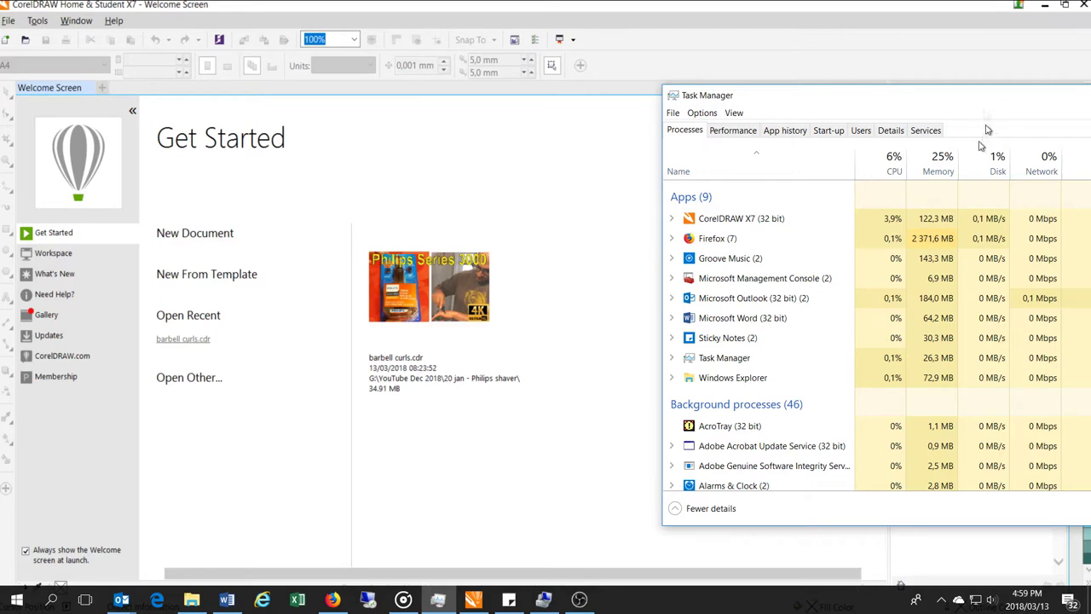
right_click(735, 220)
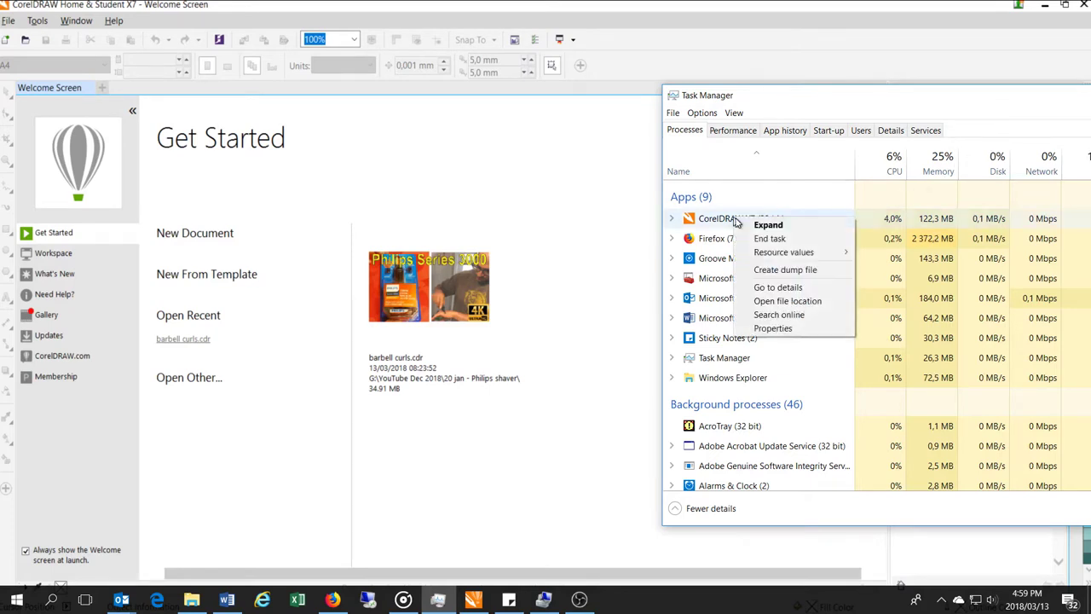
left_click(771, 240)
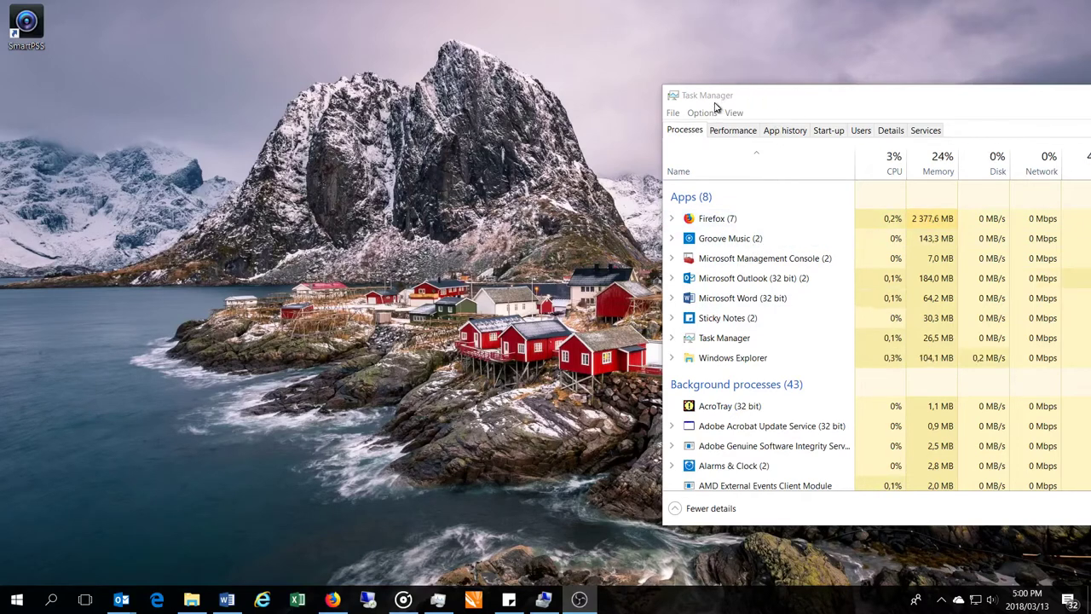
left_click(1078, 95)
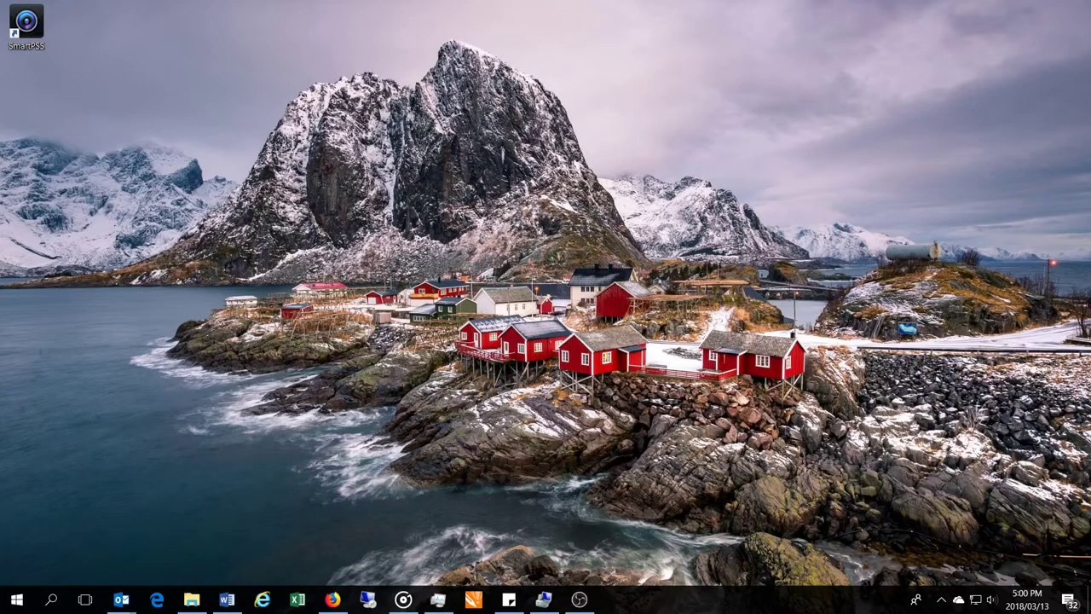
Open the Radeon graphics adapter's Properties from Device Manager in Computer Management
left_click(543, 599)
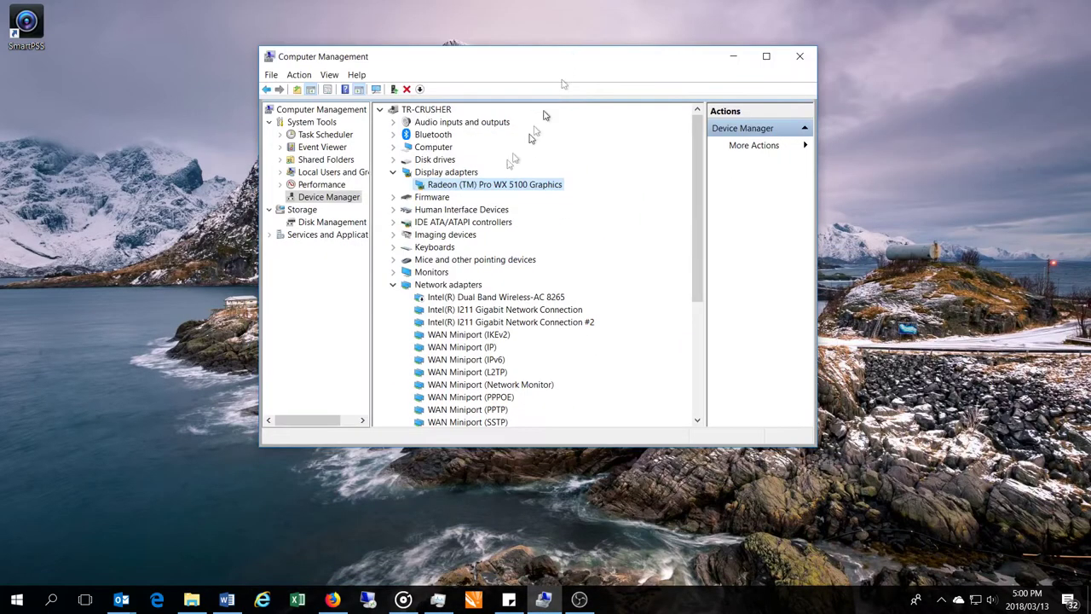
right_click(435, 185)
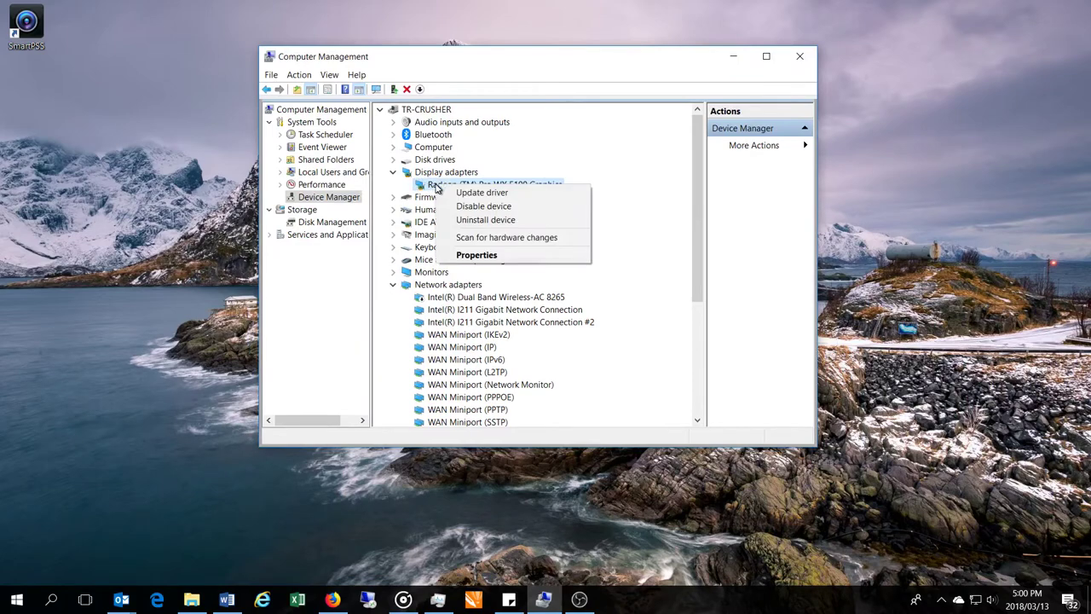
left_click(476, 254)
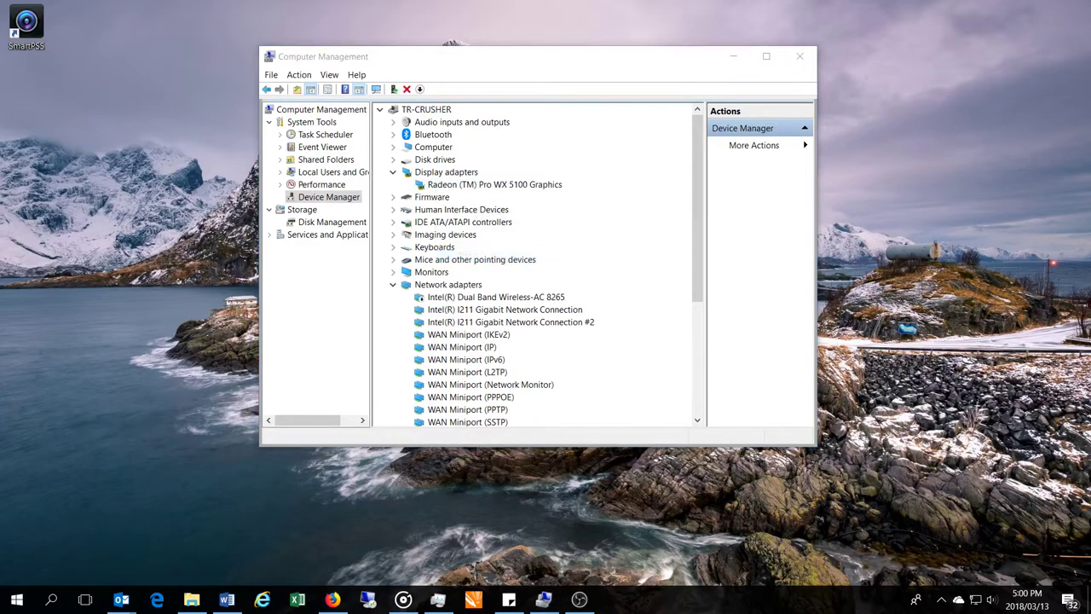
left_click(407, 134)
left_click_drag(471, 112, 471, 205)
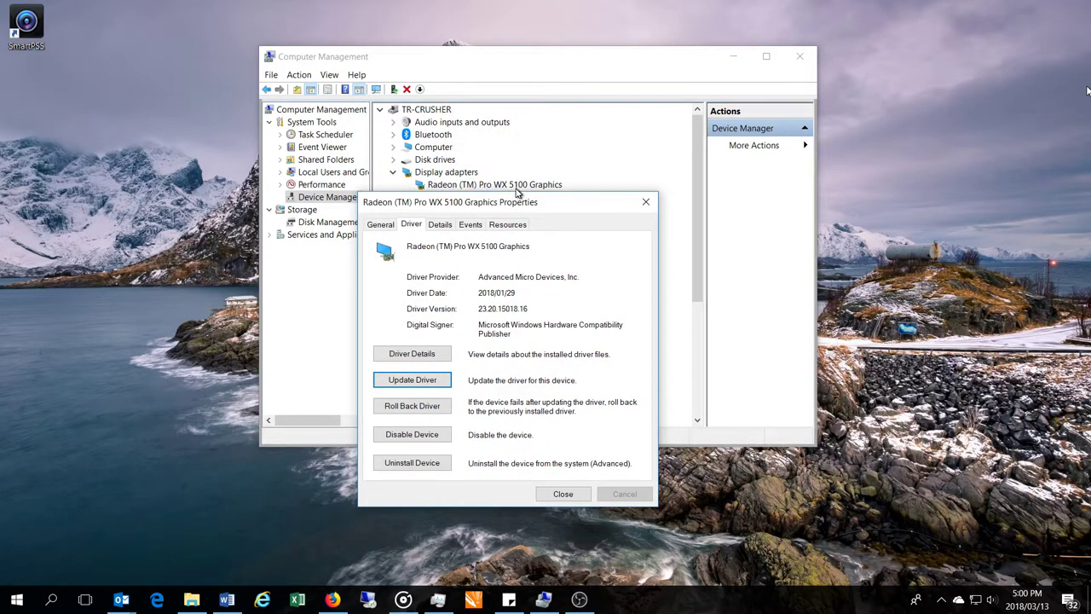
Roll back the adapter's driver, giving 'For another reason', and confirm with Yes
left_click(417, 384)
left_click(409, 406)
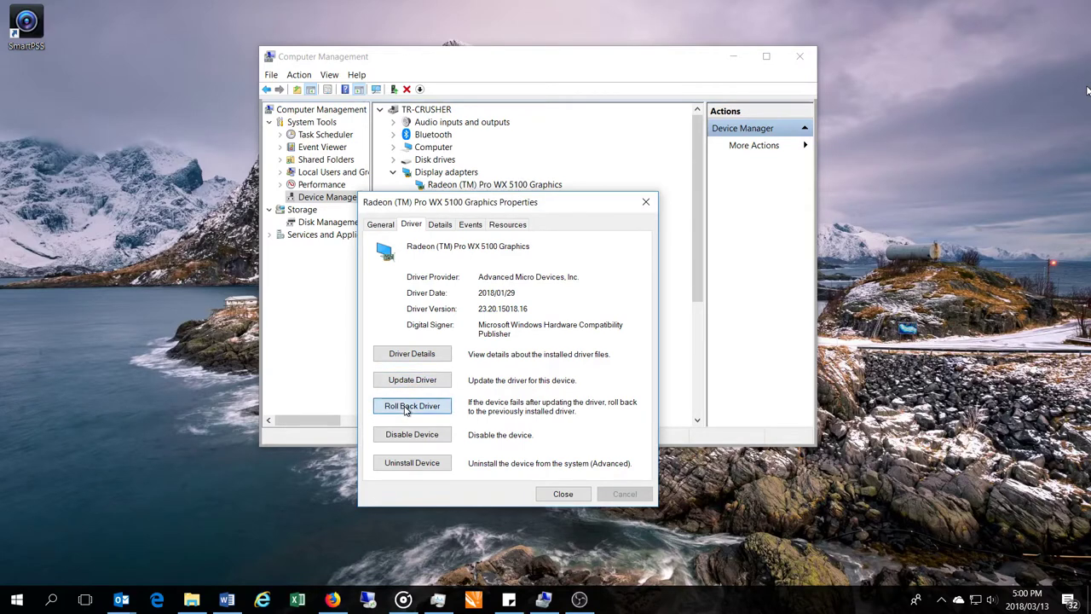
left_click(409, 423)
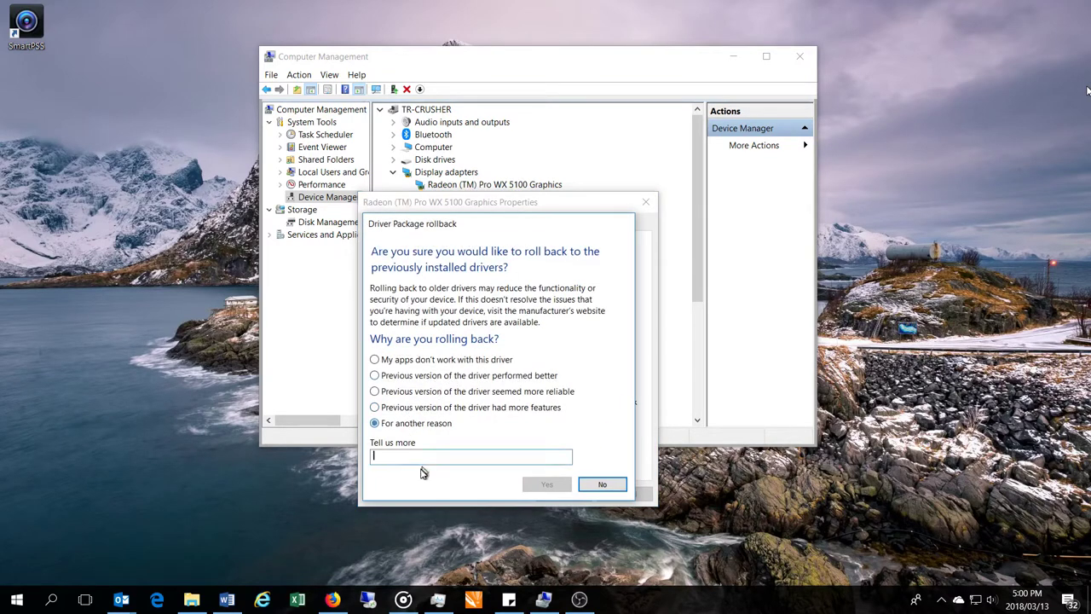
left_click(419, 458)
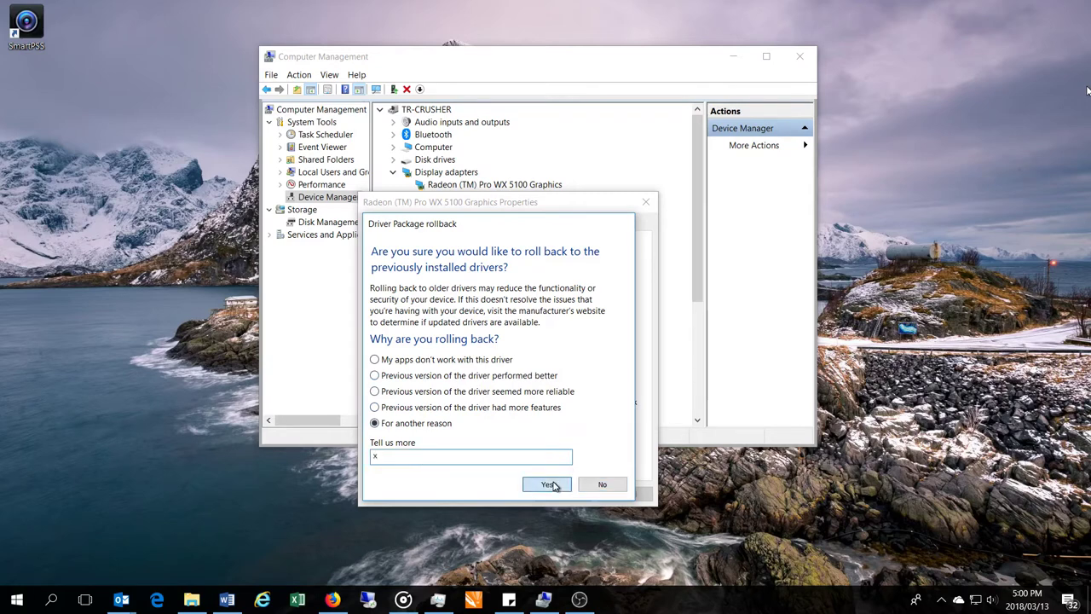
left_click(547, 484)
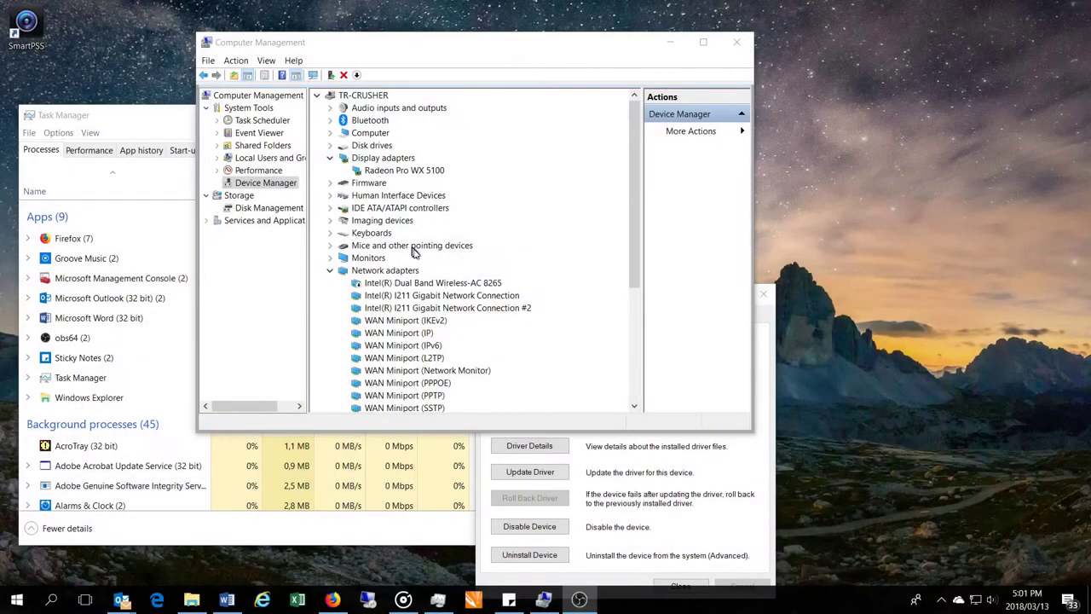
Verify the Radeon Pro WX 5100 driver is dated 2016/10/04, version 21.19.141.0, then relaunch CorelDRAW
right_click(380, 171)
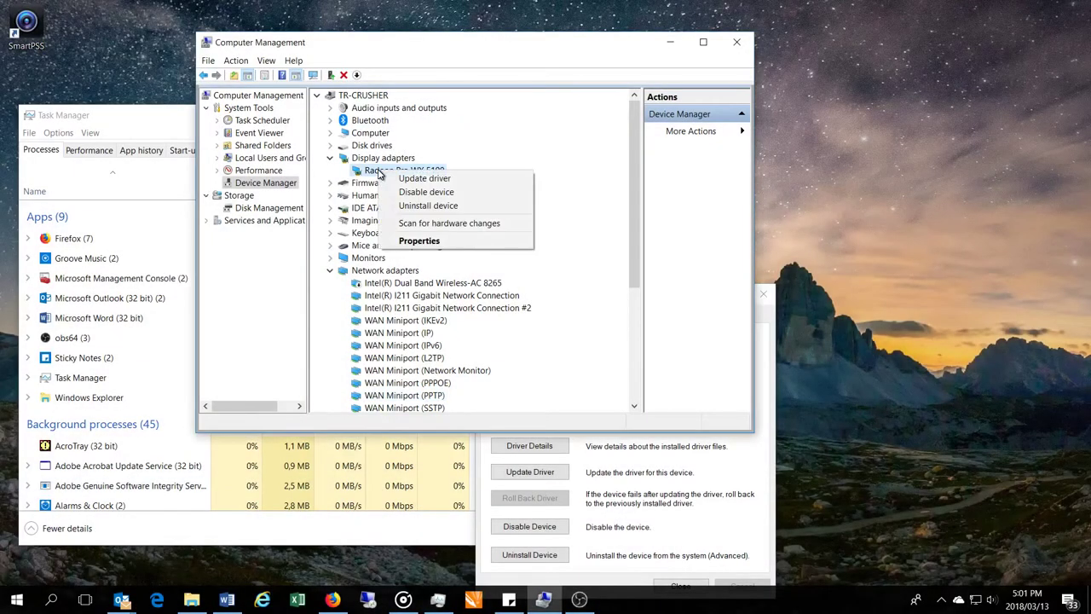
left_click(417, 245)
left_click_drag(651, 305, 528, 182)
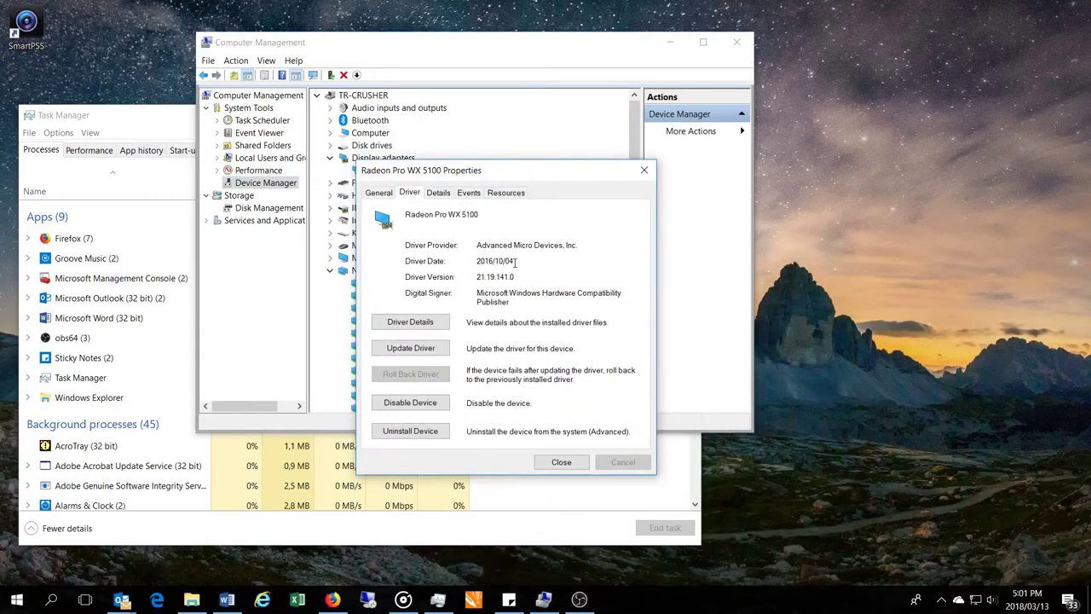
left_click_drag(515, 262, 471, 265)
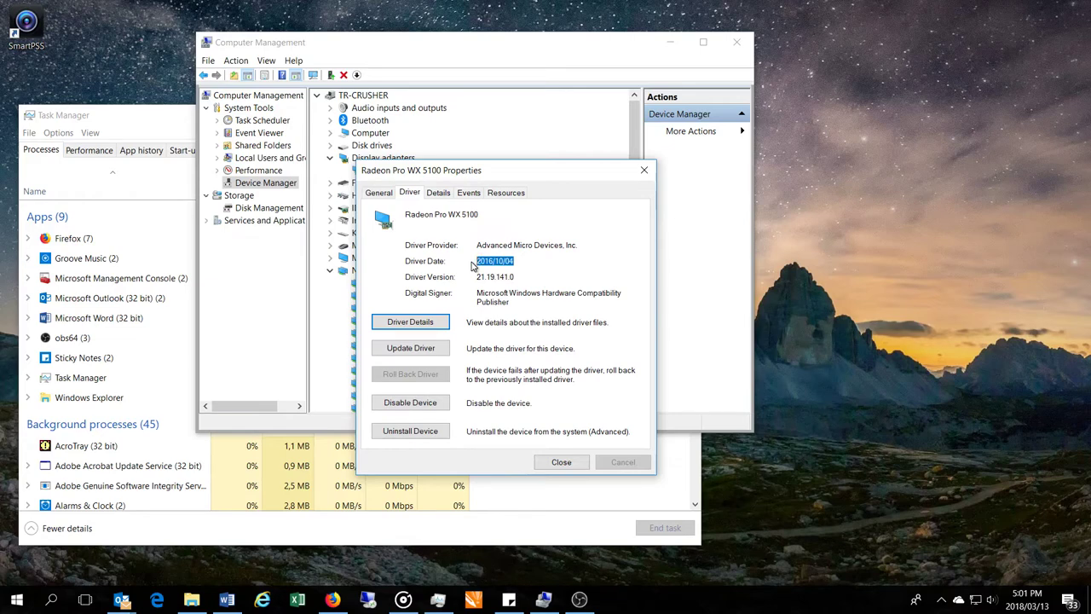
left_click(481, 246)
left_click_drag(480, 246, 571, 247)
left_click_drag(516, 277, 476, 264)
left_click(474, 600)
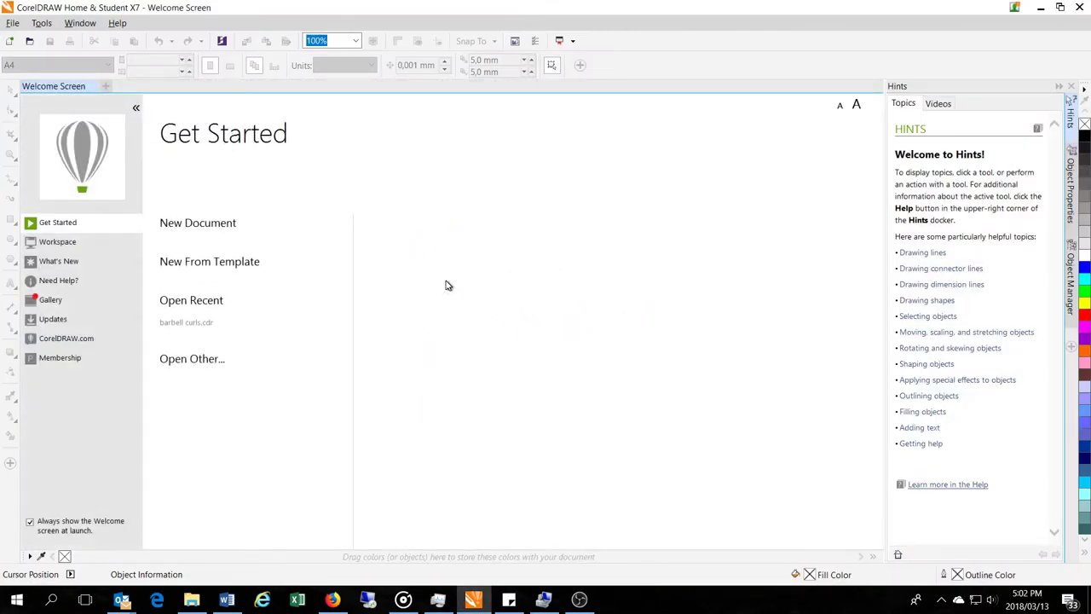
Open barbell curls.cdr from Open Recent so the Philips Series 3000 design loads
mouse_move(205, 324)
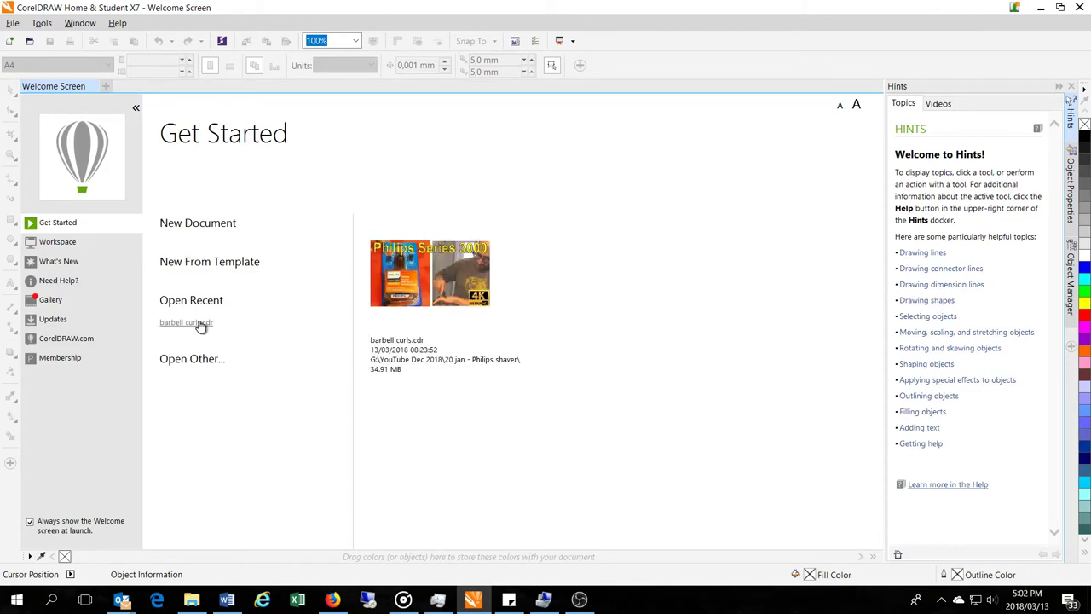
left_click(199, 322)
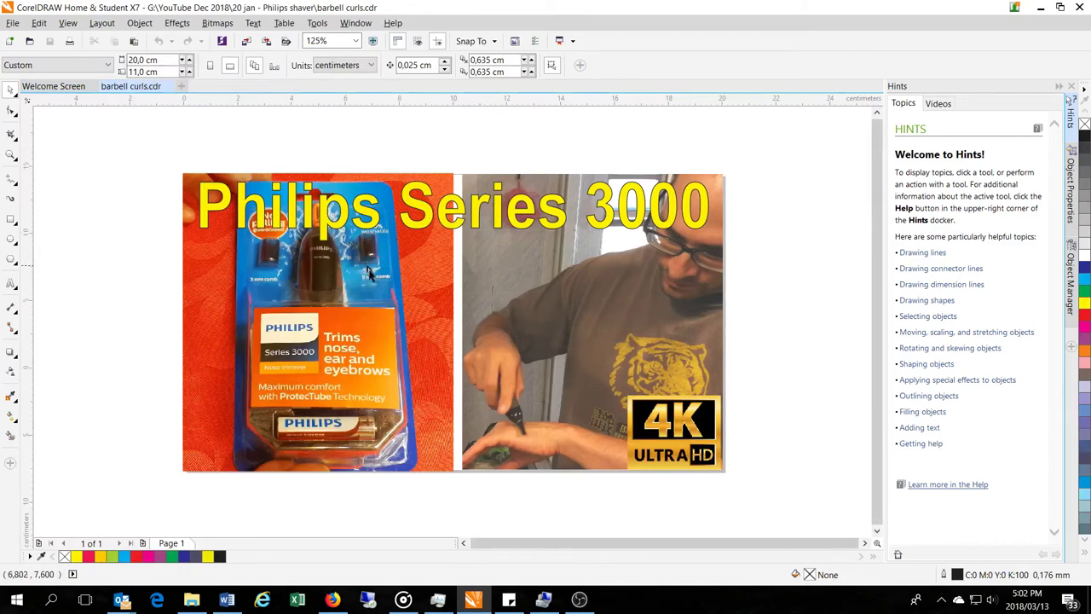
scroll(368, 271, "down", 2)
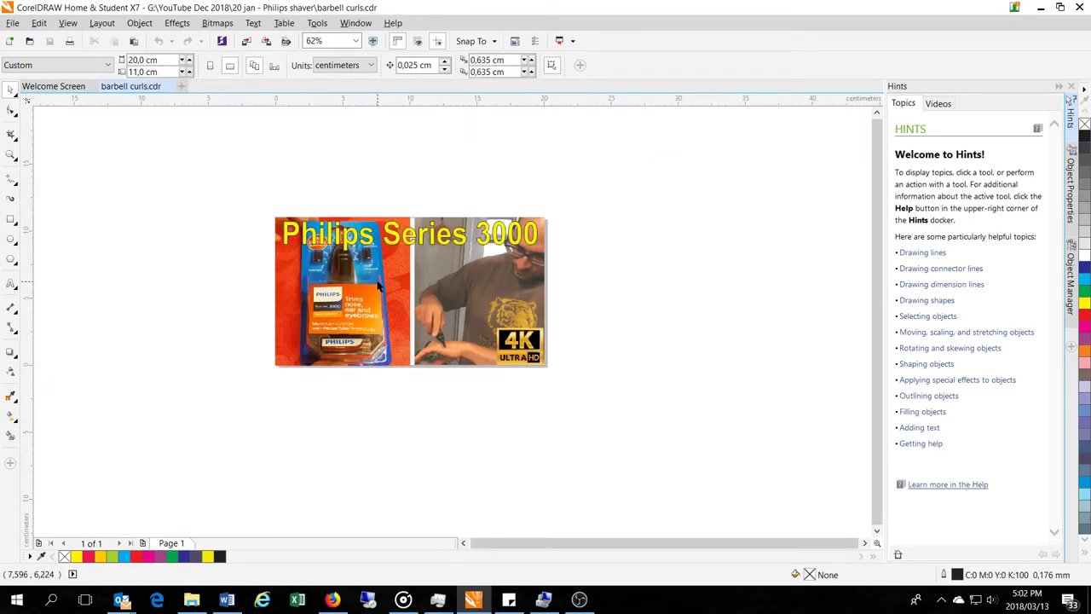
Export the design as JPG - JPEG Bitmaps, accepting 80% quality and CMYK Color (32-bit)
left_click(13, 23)
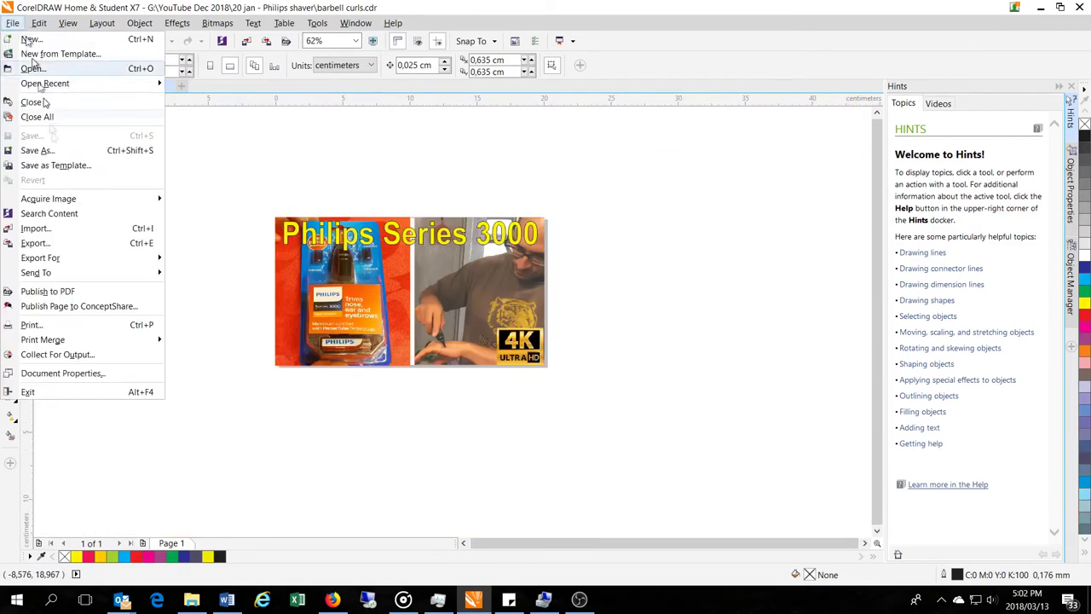
left_click(49, 243)
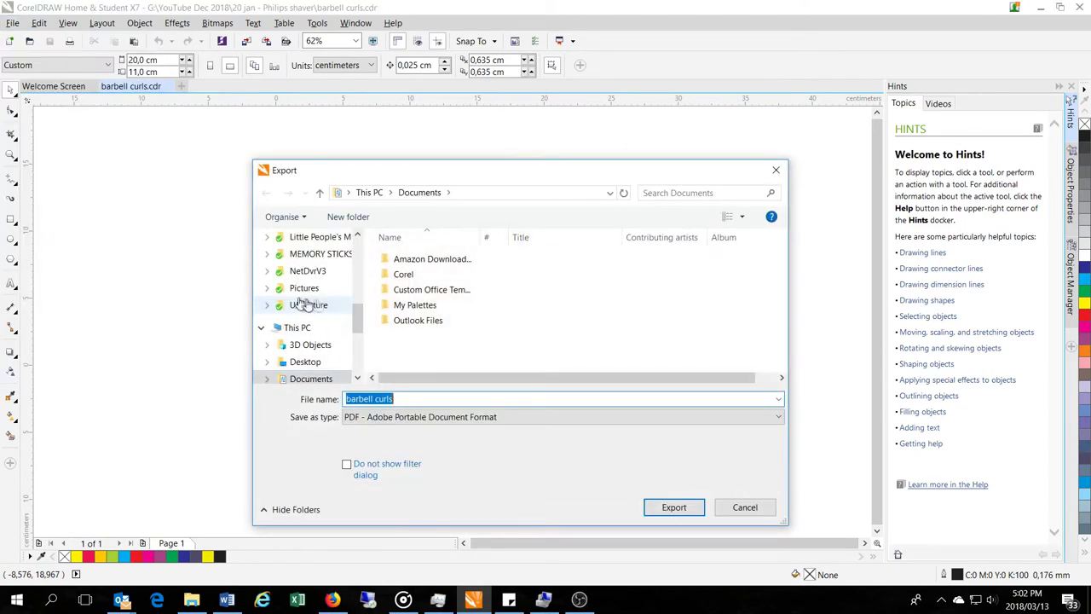
left_click(379, 417)
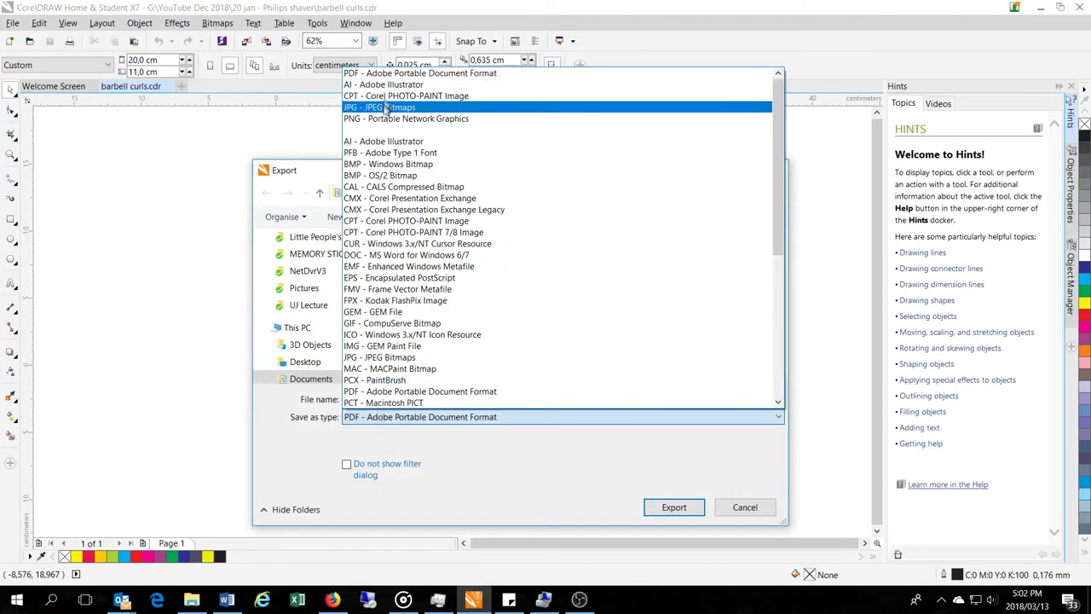
left_click(384, 108)
left_click(657, 506)
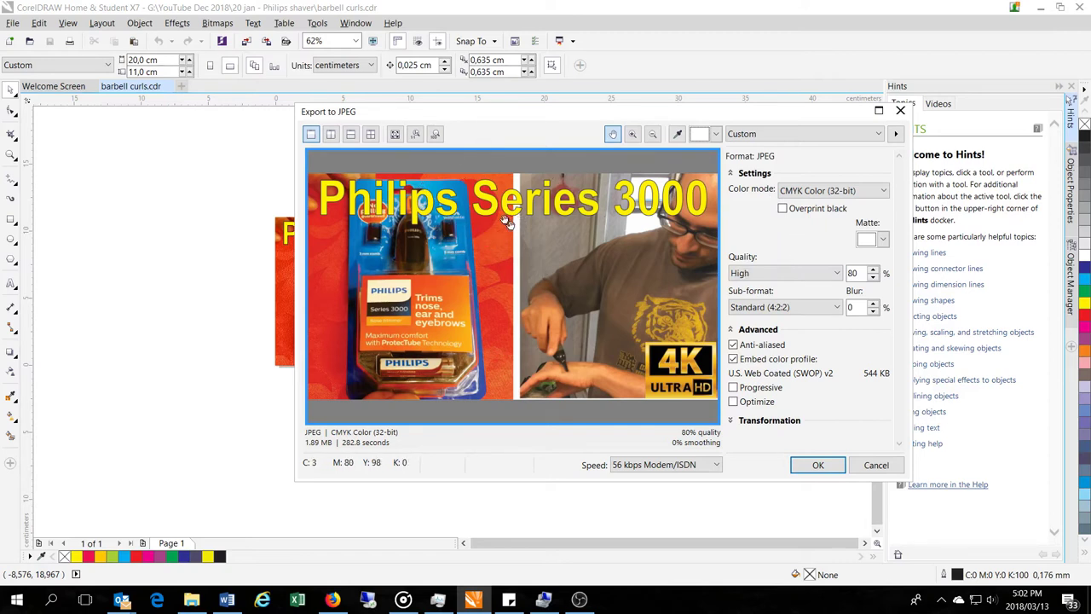
left_click(812, 466)
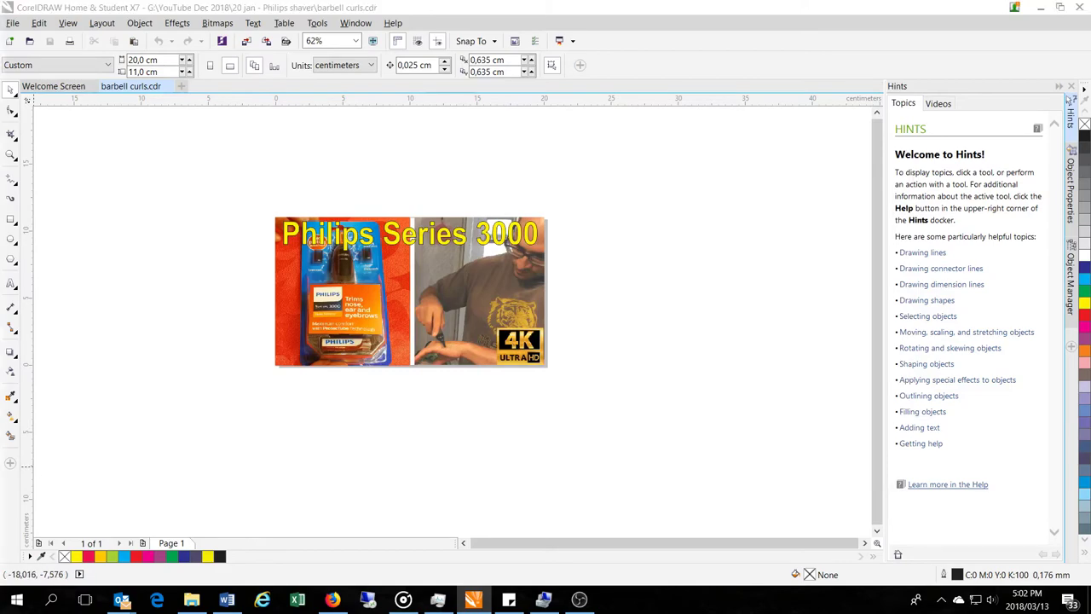
key("super+d")
key("super+d")
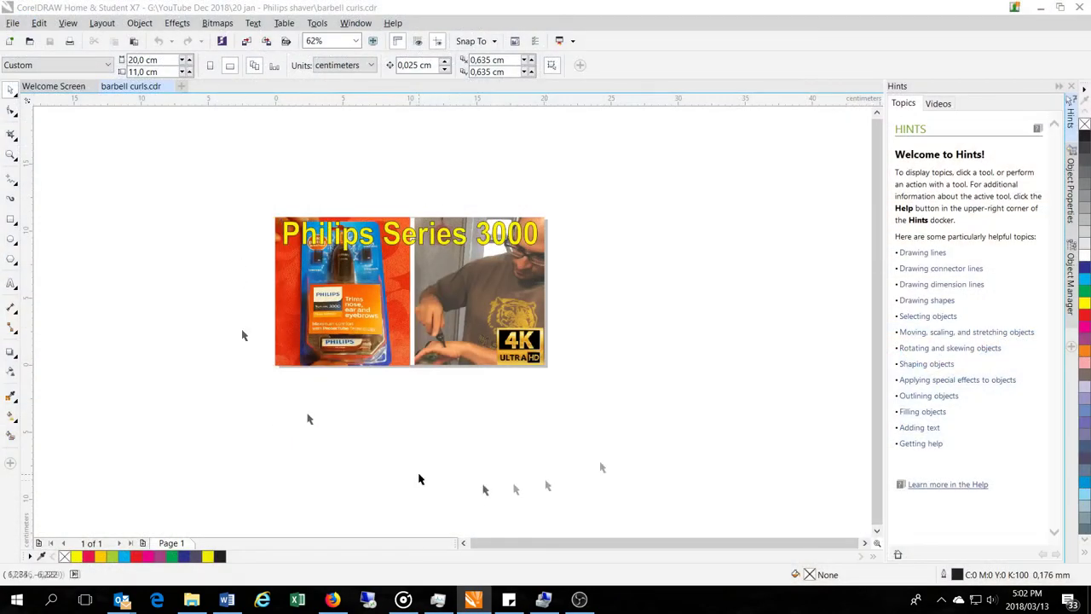
left_click_drag(224, 191, 607, 400)
left_click(604, 394)
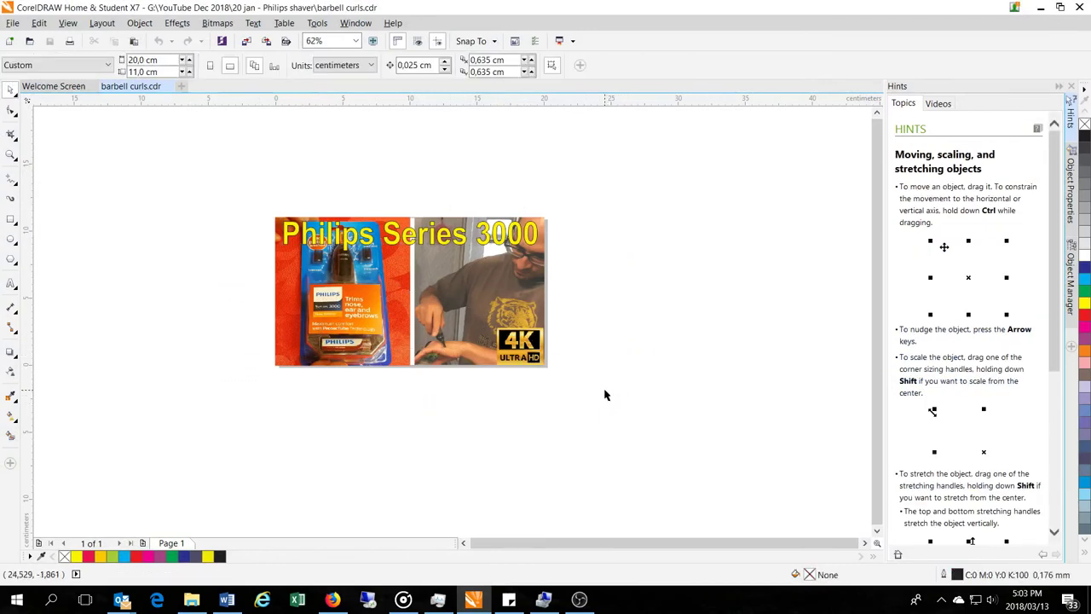